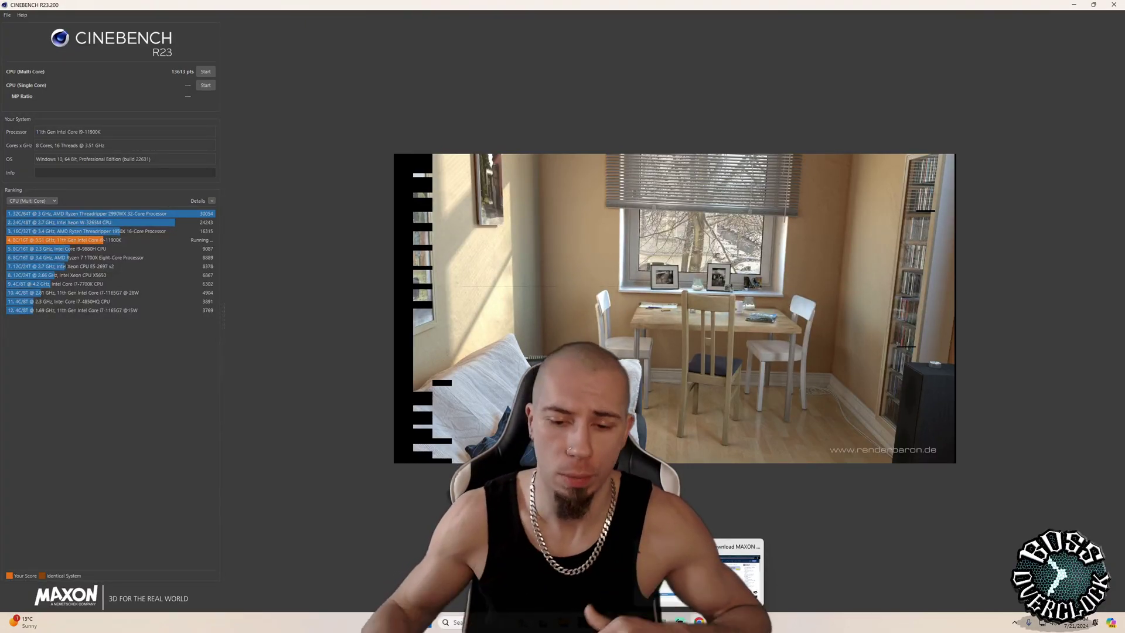
Step: Arrange the TechPowerUp GPU-Z and Guru3D Cinebench R23 (250MB) download pages side by side
left_click(698, 623)
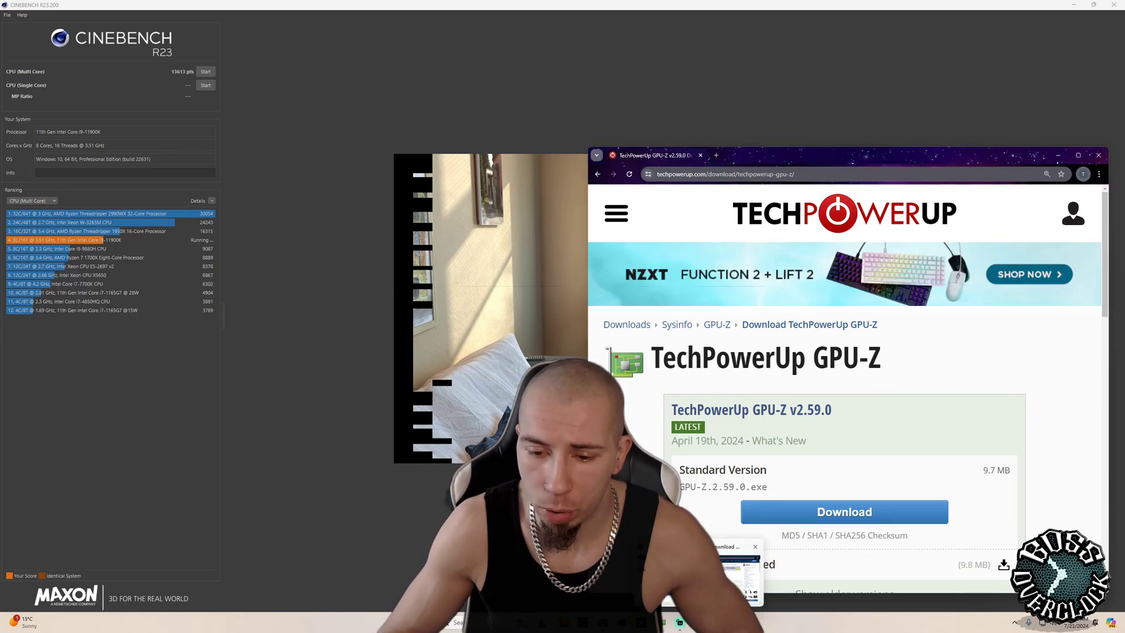
left_click(737, 577)
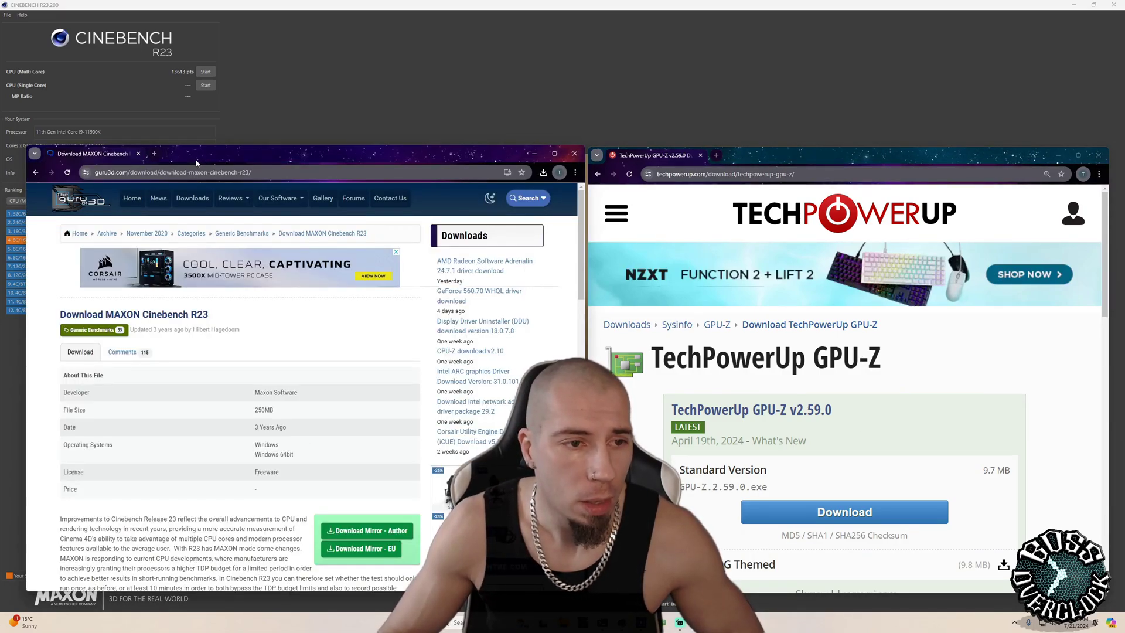
left_click_drag(196, 163, 196, 153)
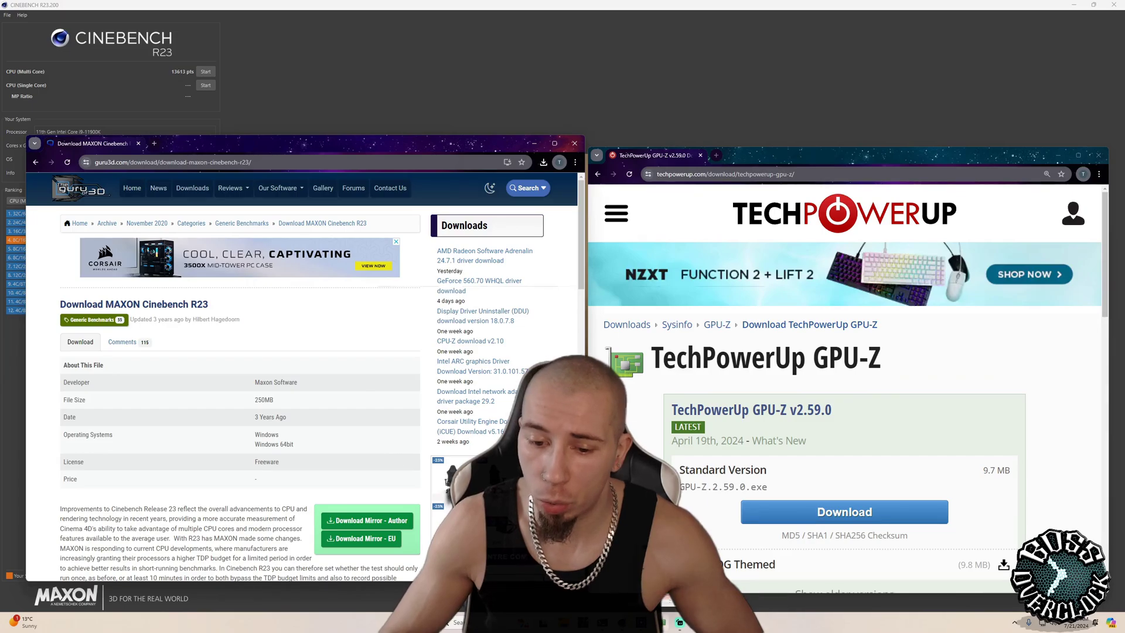
Step: Place CPU-Z over the render and close the GPU-Z page to show i9-11900K cores at ~5000 MHz
left_click_drag(328, 350, 709, 74)
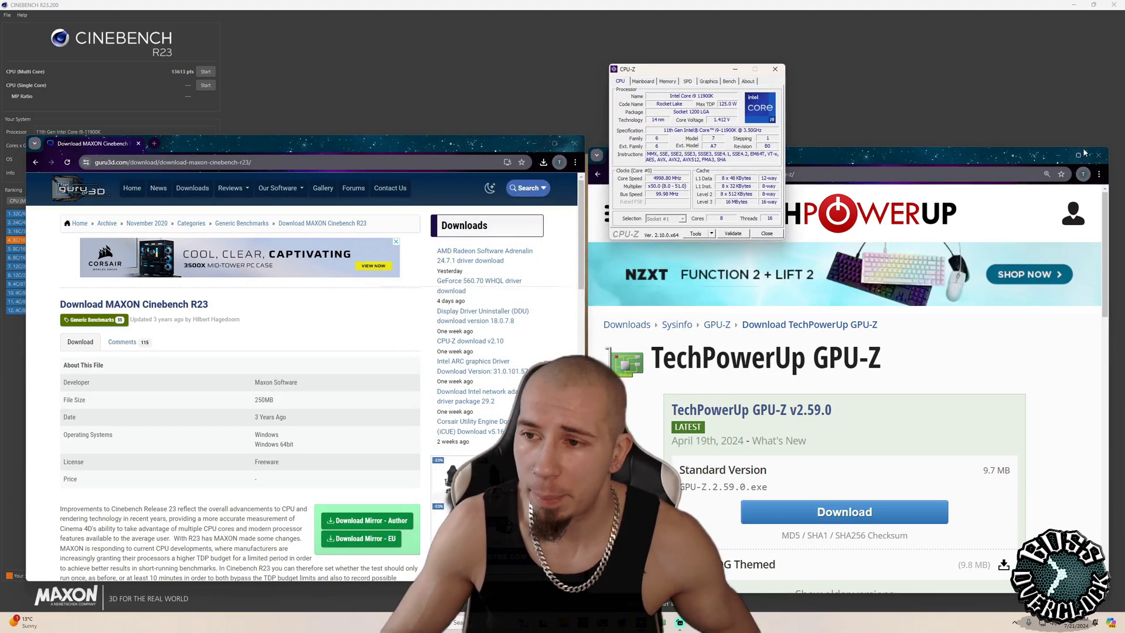
left_click(1099, 155)
left_click_drag(681, 71, 854, 225)
right_click(842, 331)
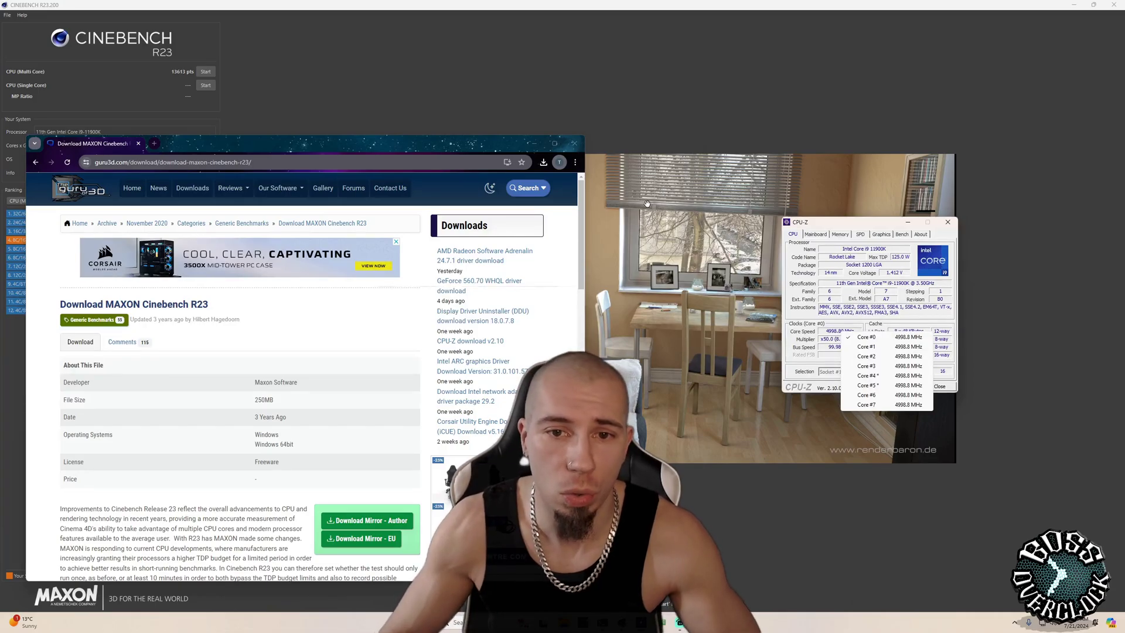
left_click(527, 187)
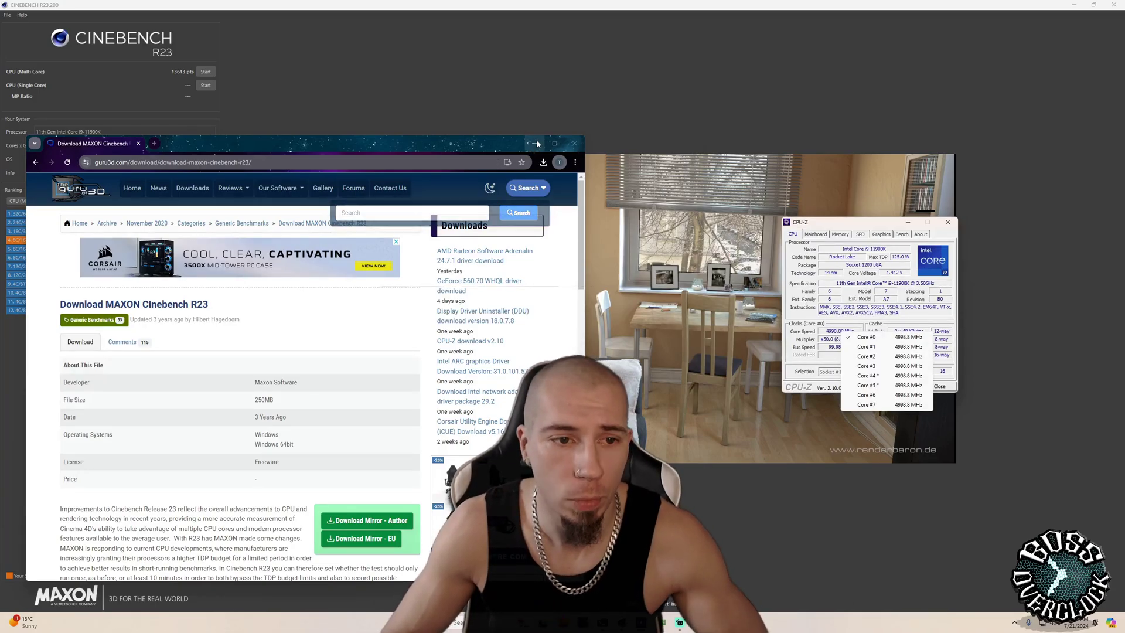
Step: Minimize Chrome, move CPU-Z to the top-left, and place GPU-Z sensors below it
left_click(536, 143)
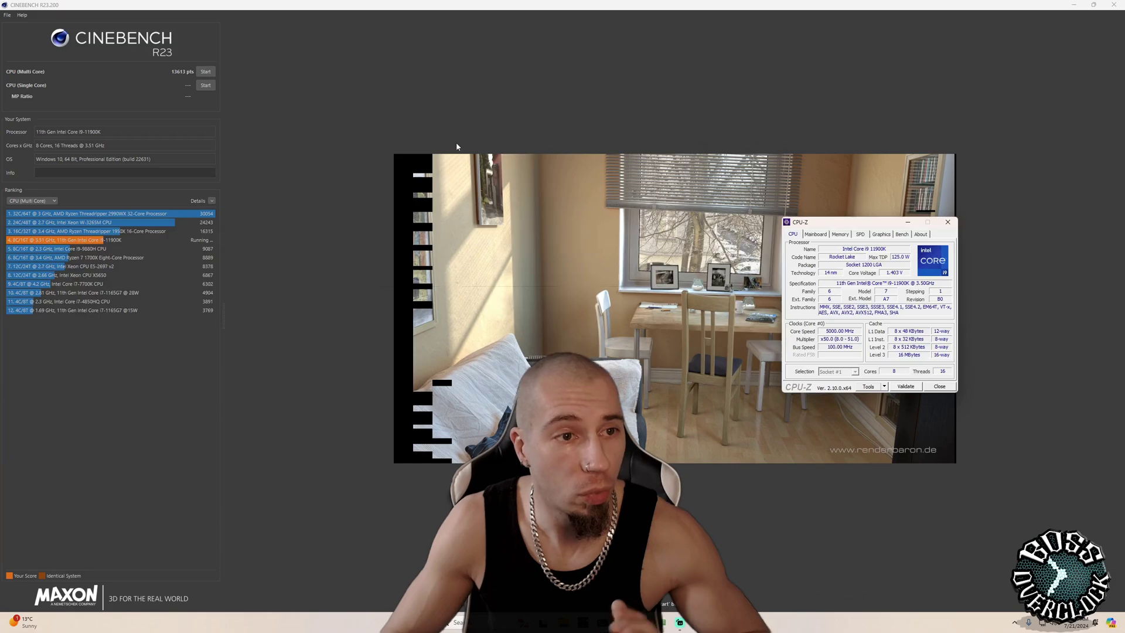
left_click_drag(897, 223, 339, 65)
left_click(680, 623)
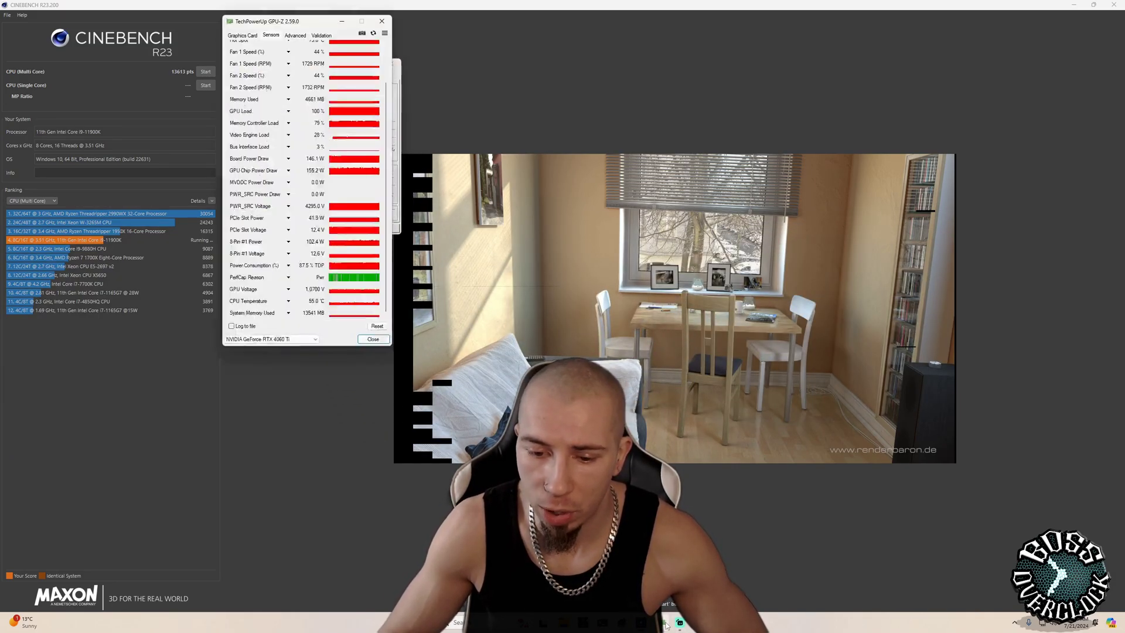
left_click_drag(325, 27, 325, 255)
scroll(252, 274, "up", 1)
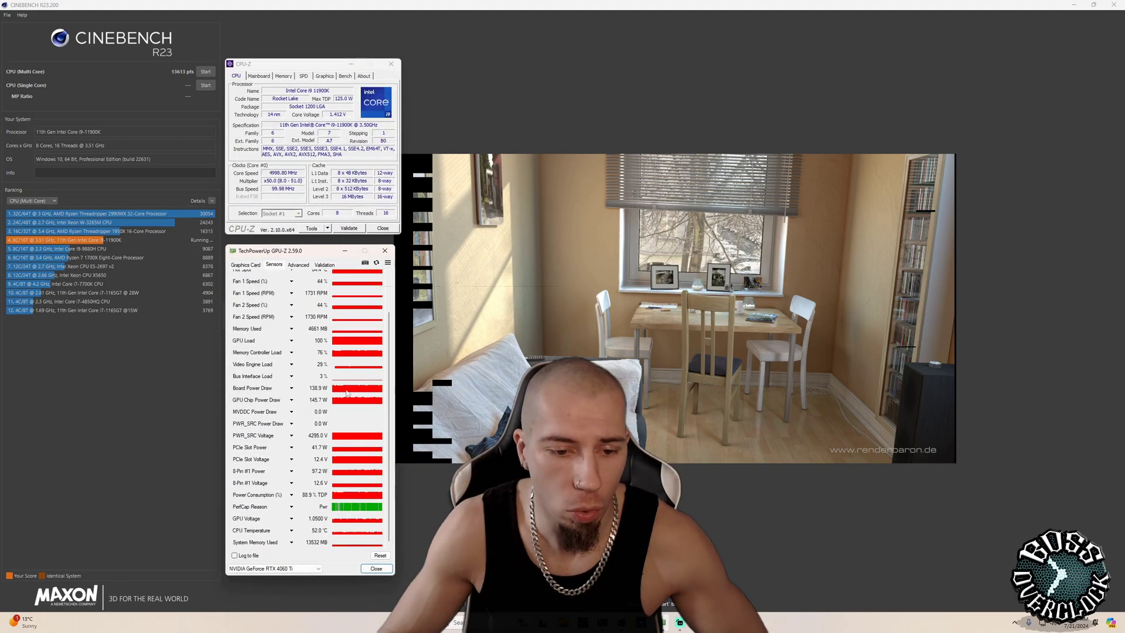
Step: Check the RTX 4060 Ti card details, then review sensors: 100% GPU load, ~149 W, CPU 55 °C
left_click(245, 264)
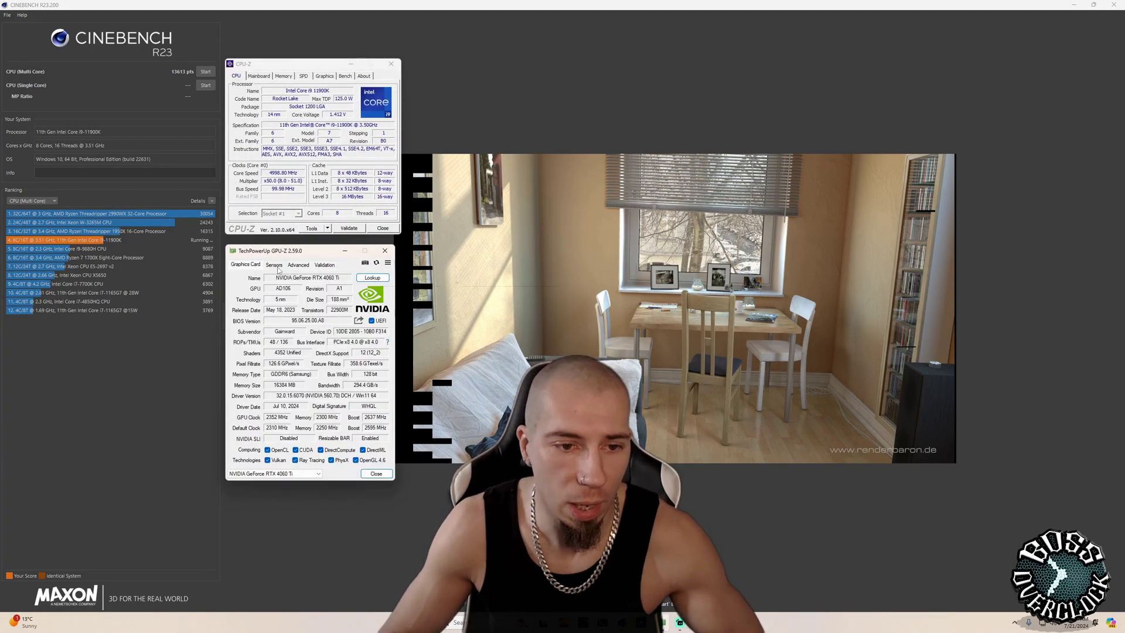
left_click(274, 265)
scroll(374, 419, "up", 2)
scroll(373, 462, "down", 1)
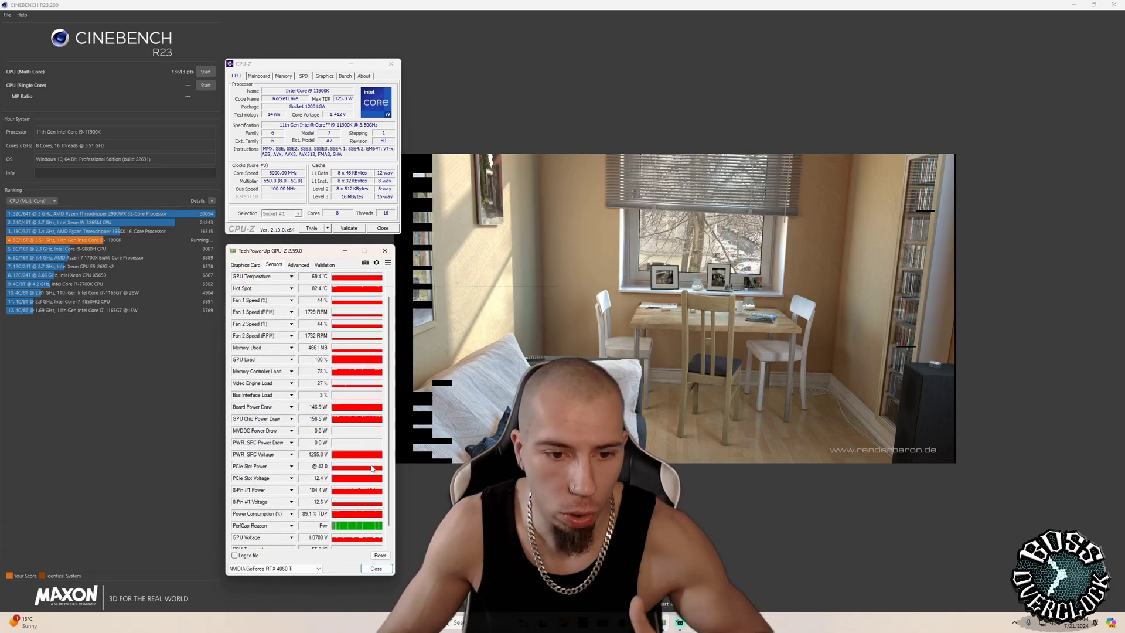
scroll(387, 388, "up", 1)
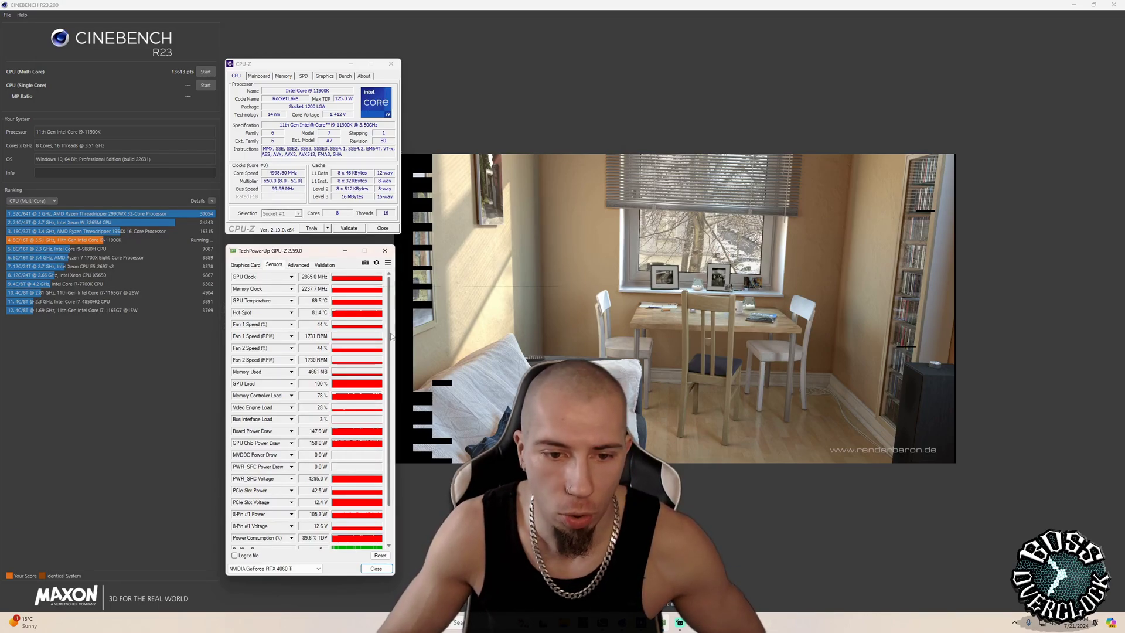
scroll(329, 468, "down", 4)
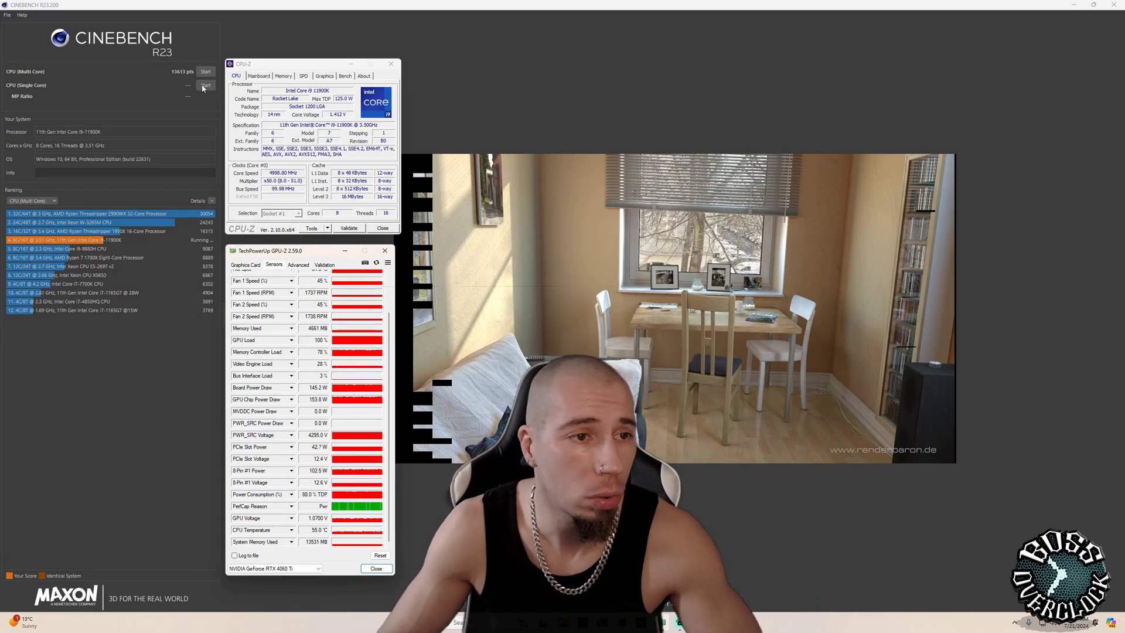
Step: Turn on Advanced benchmark mode from Cinebench's File menu
left_click(195, 37)
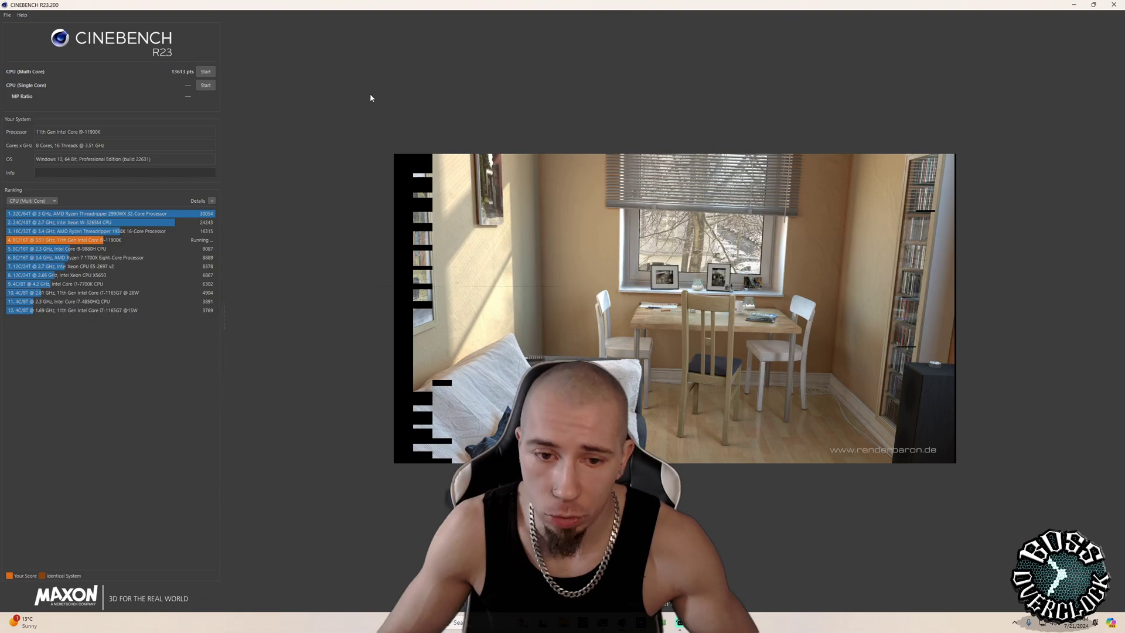
left_click(9, 16)
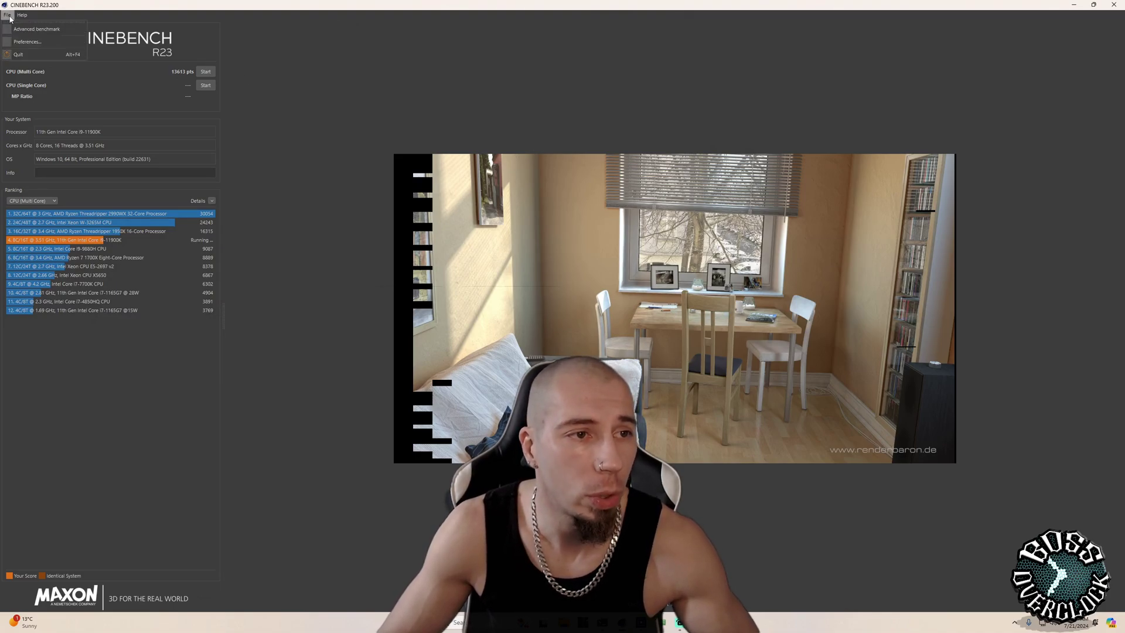
left_click(35, 30)
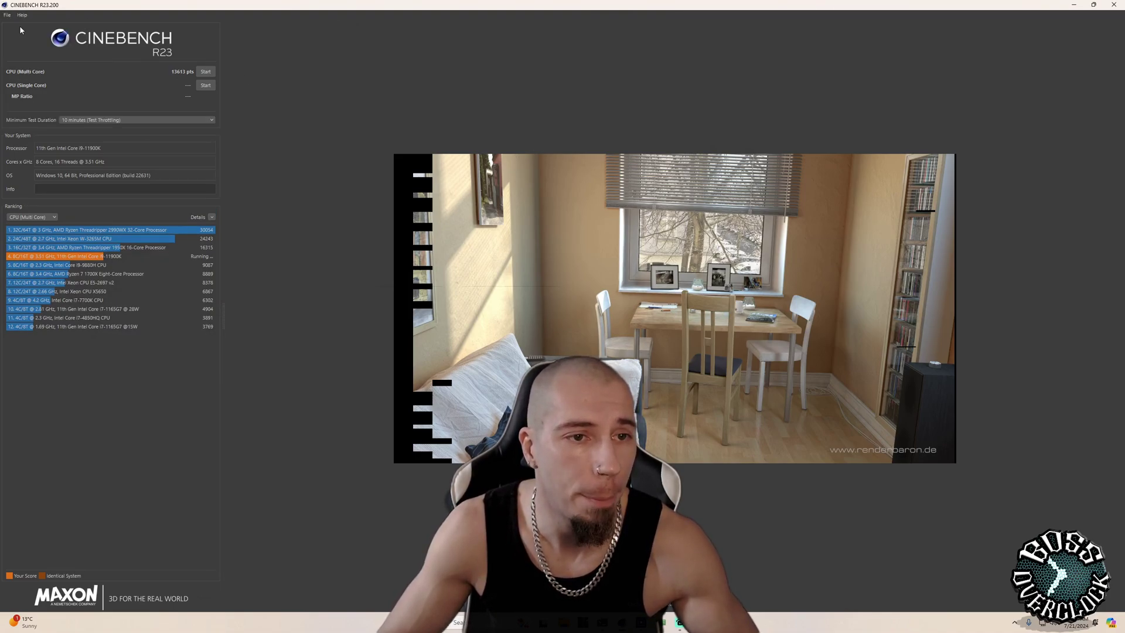
Step: Set Minimum Test Duration to 10 minutes (Test Throttling) and start the CPU multi-core run
left_click(186, 120)
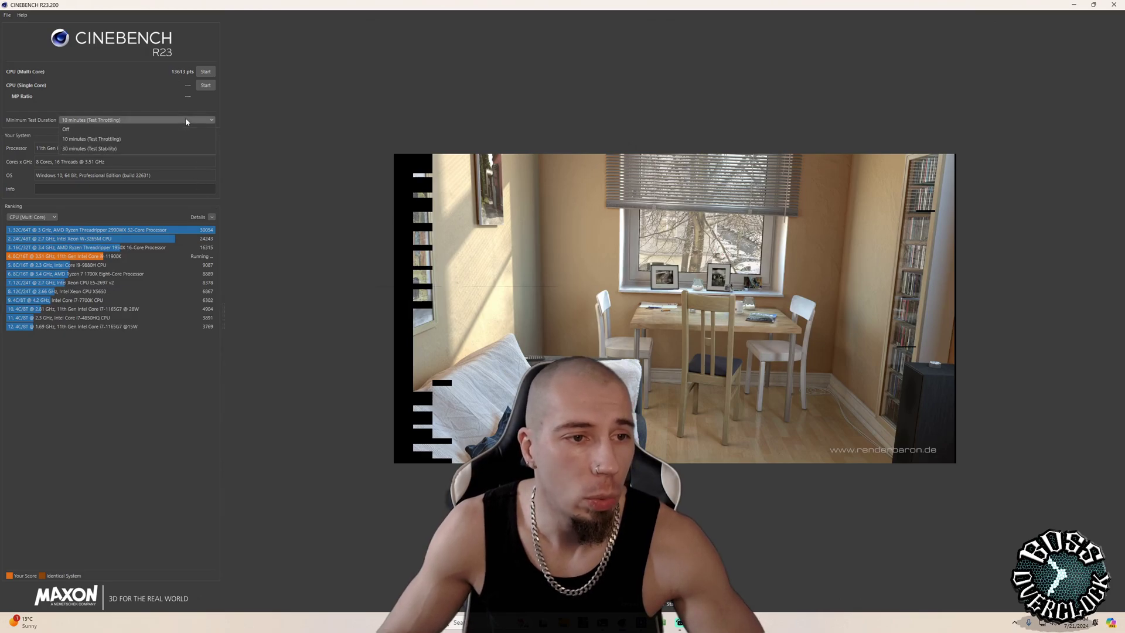
left_click(186, 120)
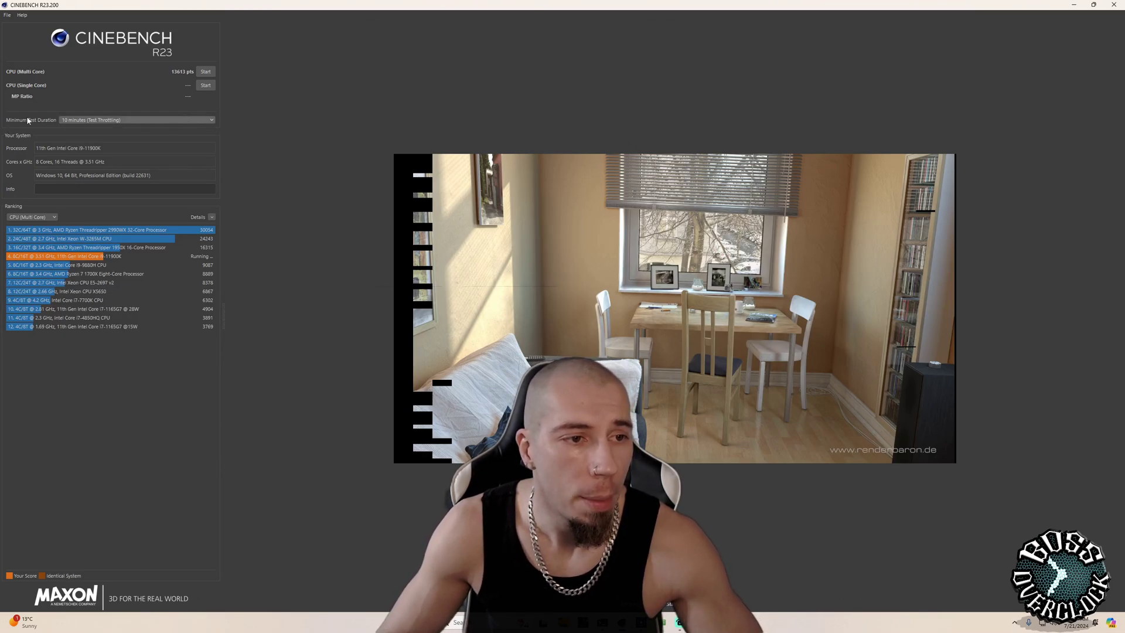
left_click(89, 119)
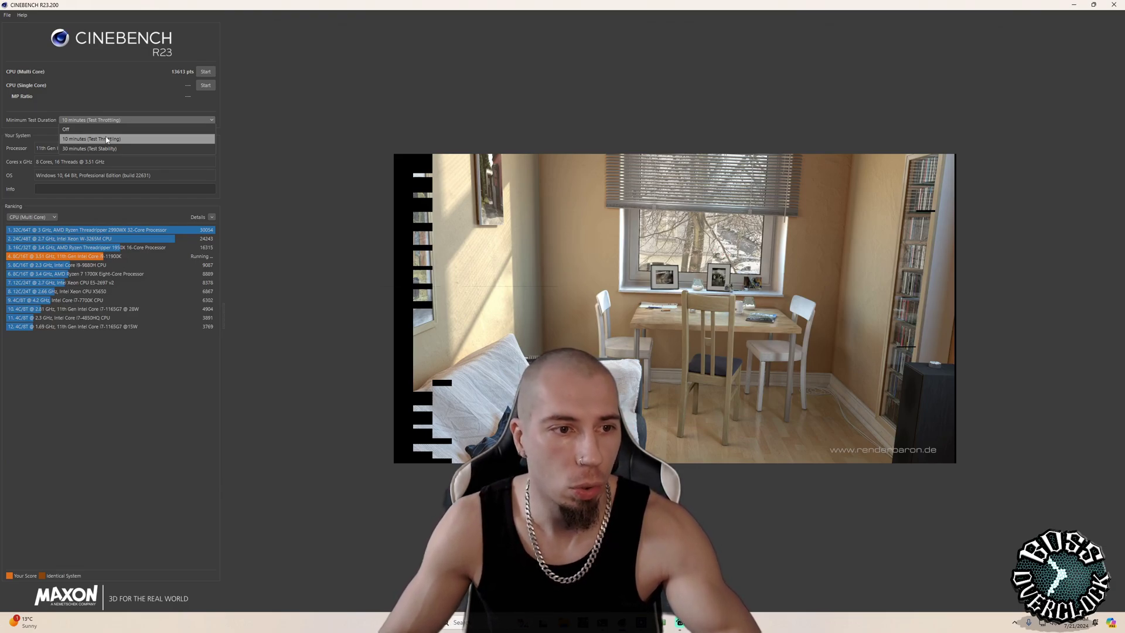
left_click(106, 140)
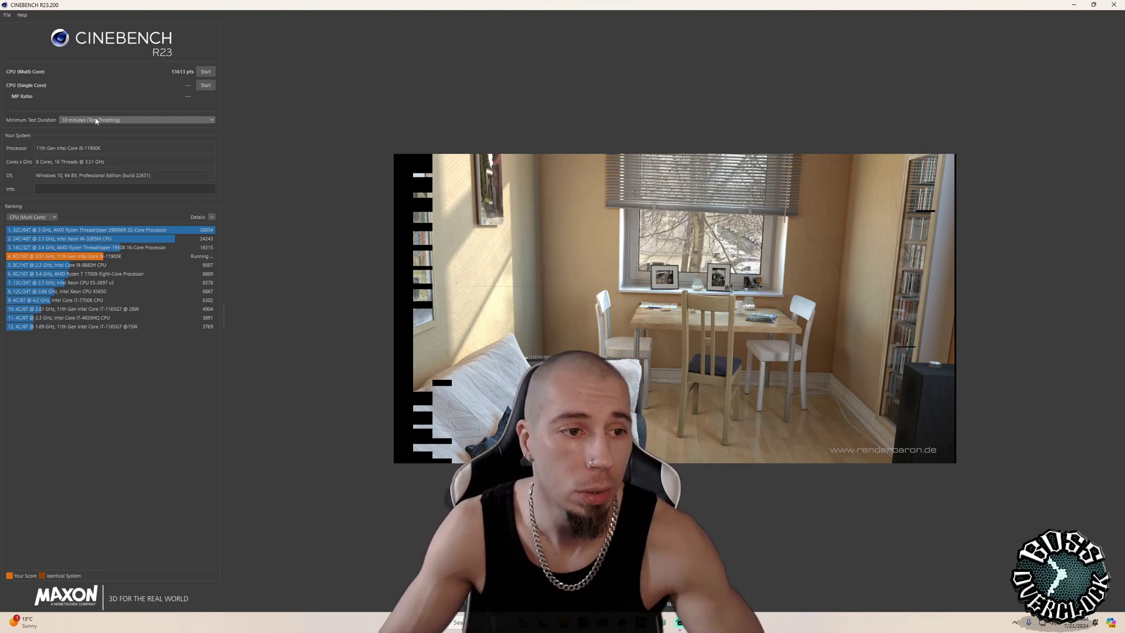
left_click(189, 120)
left_click(189, 121)
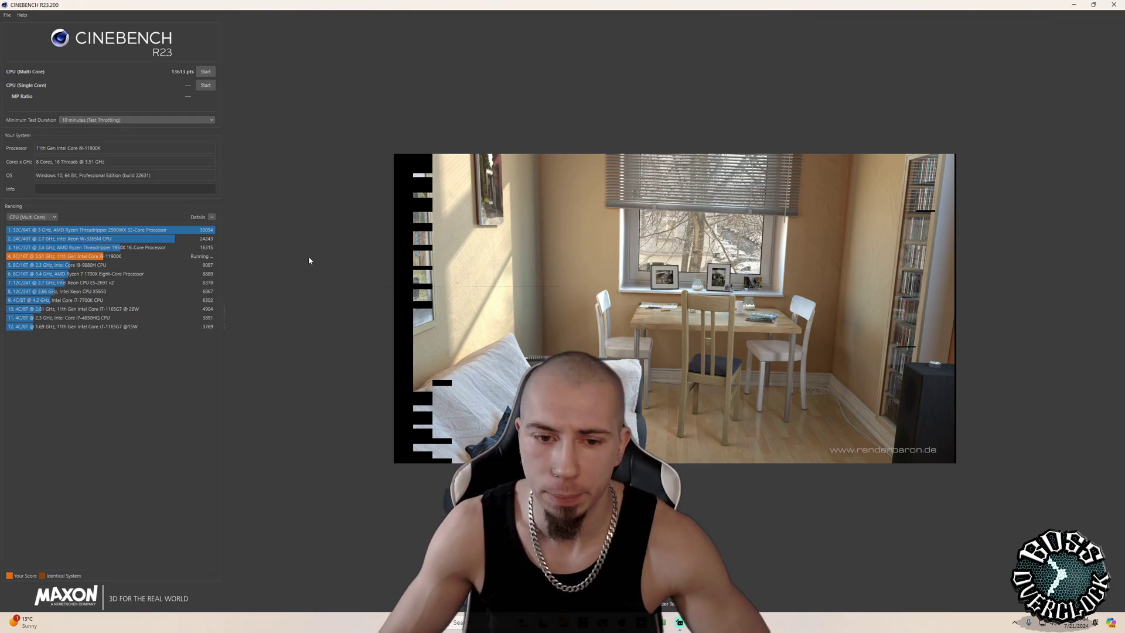
left_click(205, 72)
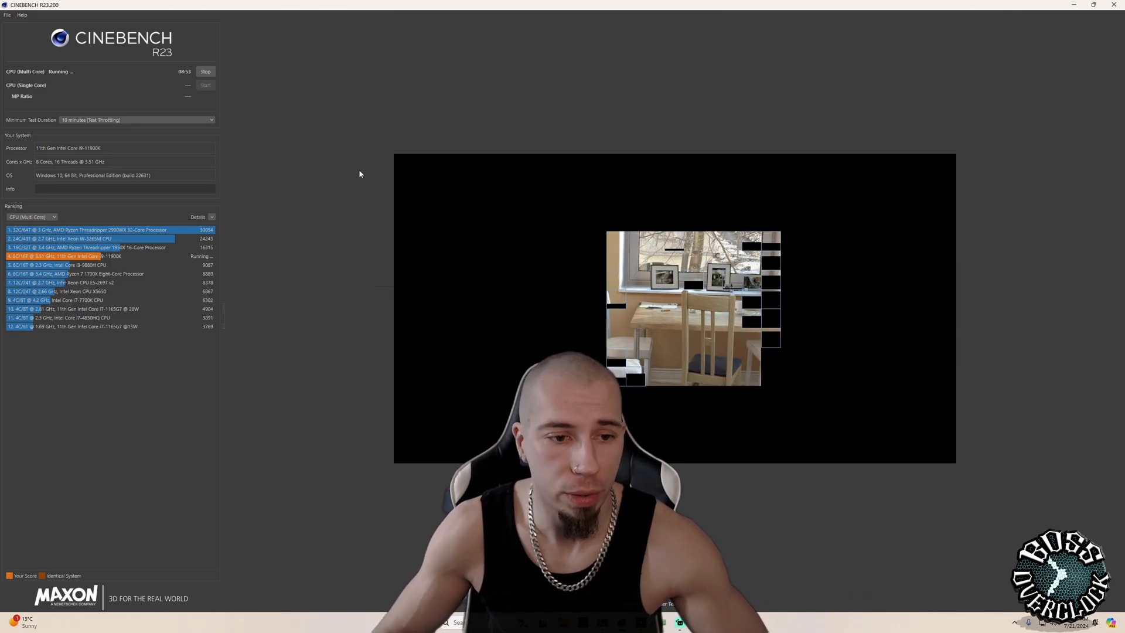
Step: Bring up GPU-Z sensors mid-run, showing 99% GPU load, 141.2 W board power, CPU 51.0 °C
left_click(666, 626)
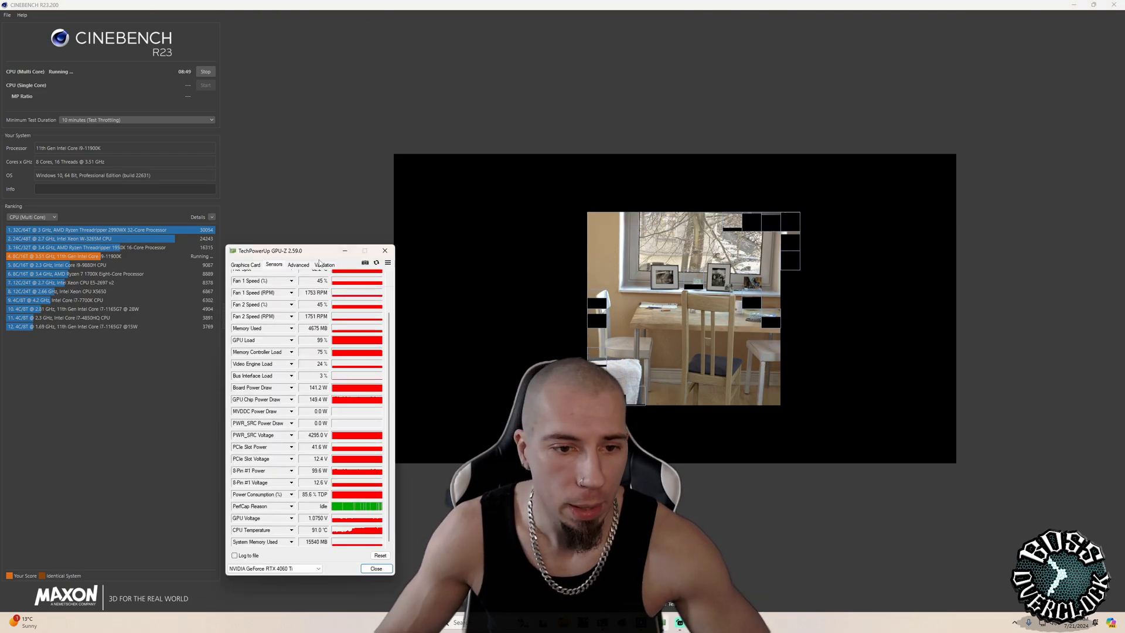
Step: Stack GPU-Z at the top-left with CPU-Z below, listing all eight cores at 5000.0 MHz
left_click_drag(315, 253, 313, 49)
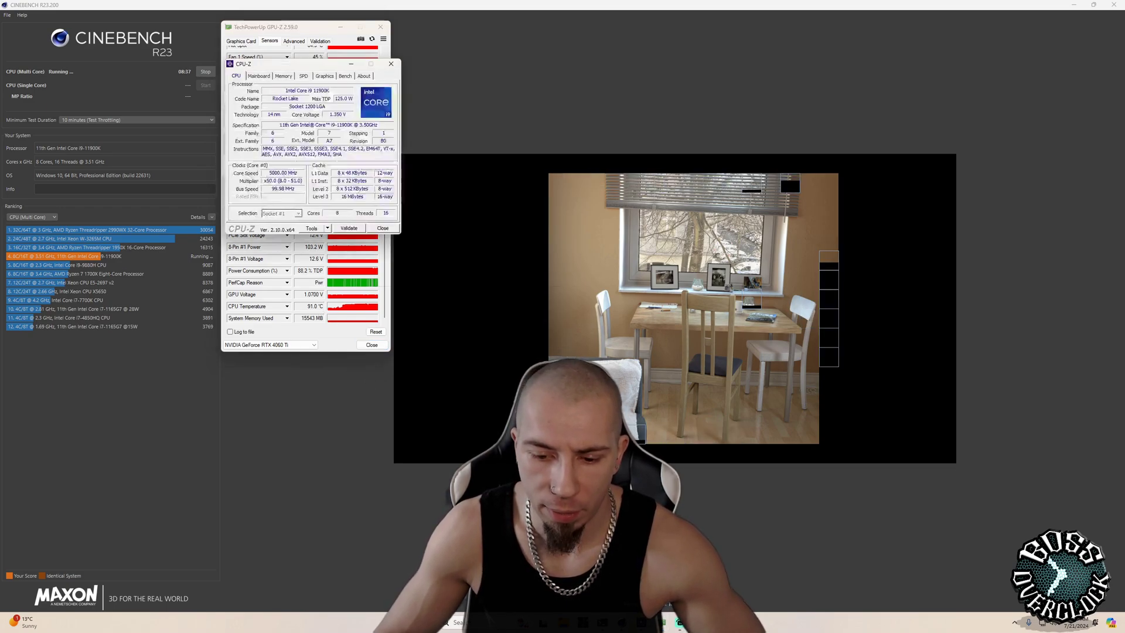
left_click_drag(331, 67, 326, 372)
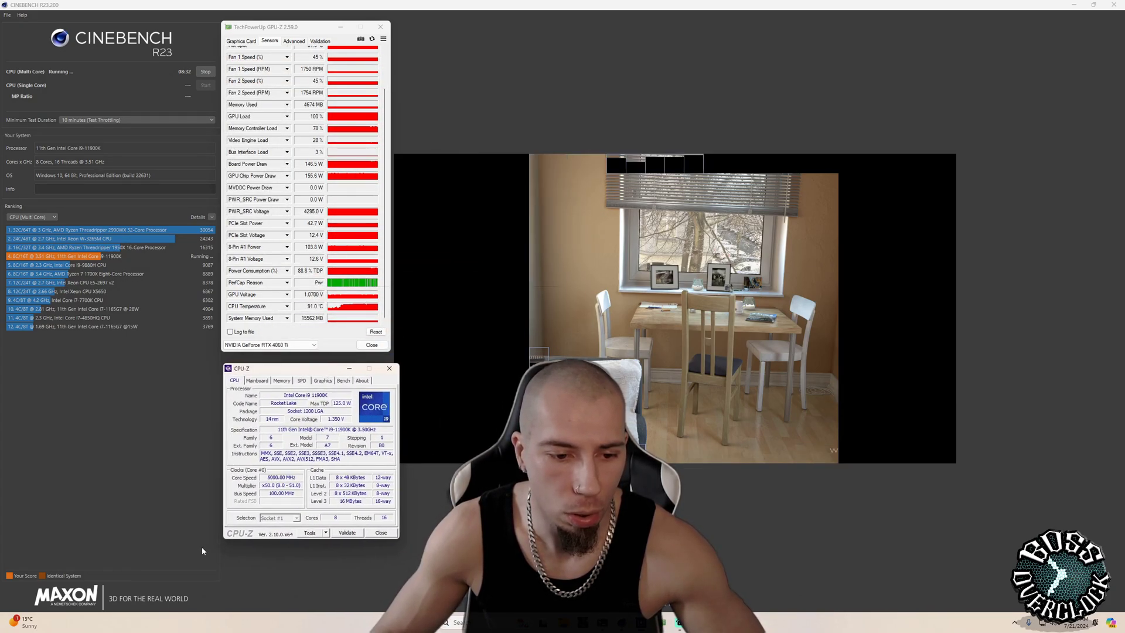
right_click(286, 480)
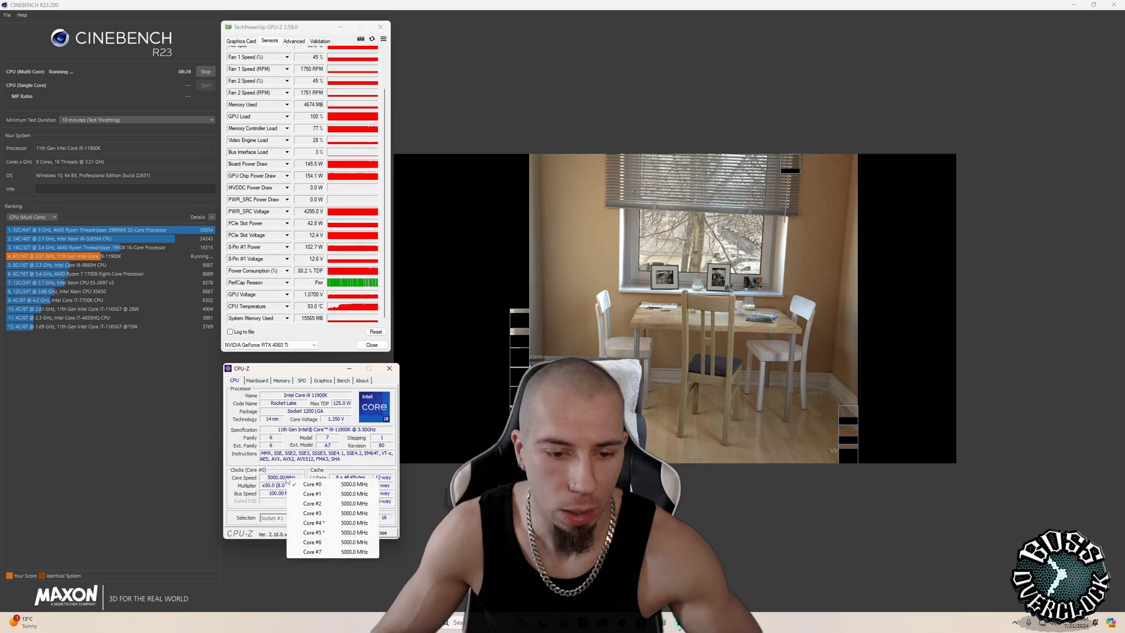